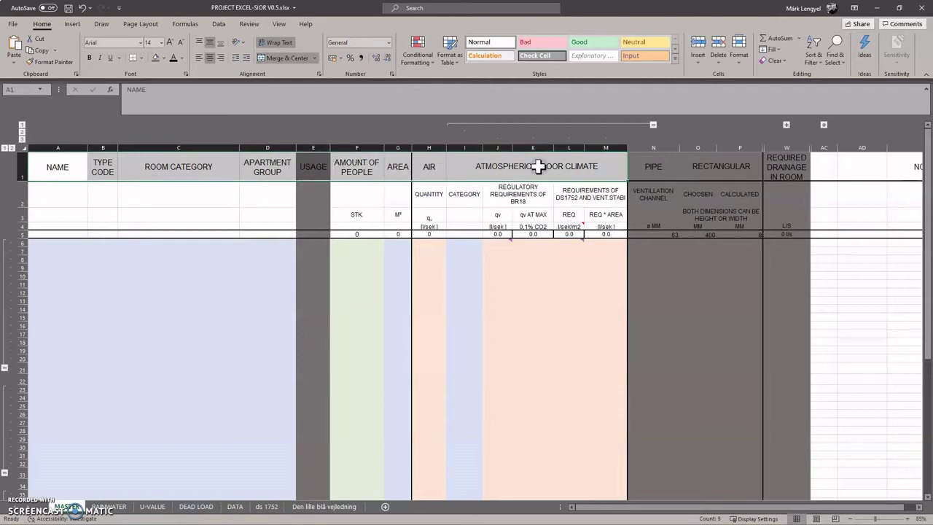
Examine the MASTER sheet's room, people, area, air and indoor climate columns, and read the comments on cells J6 and L6
click(69, 177)
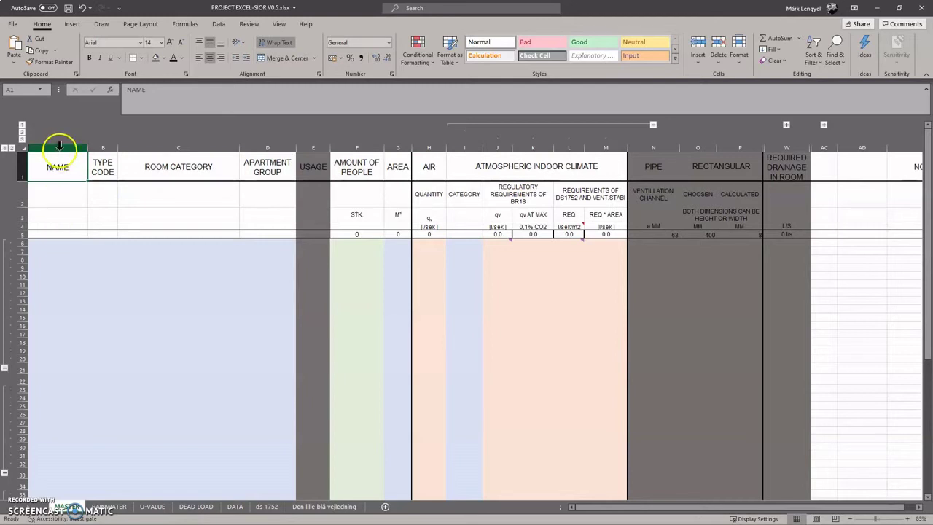
drag(58, 148, 253, 147)
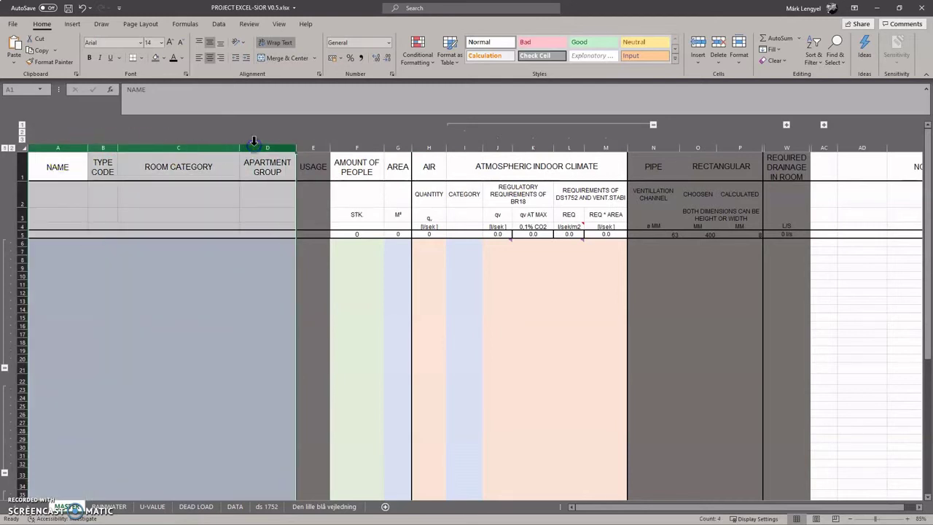
click(354, 147)
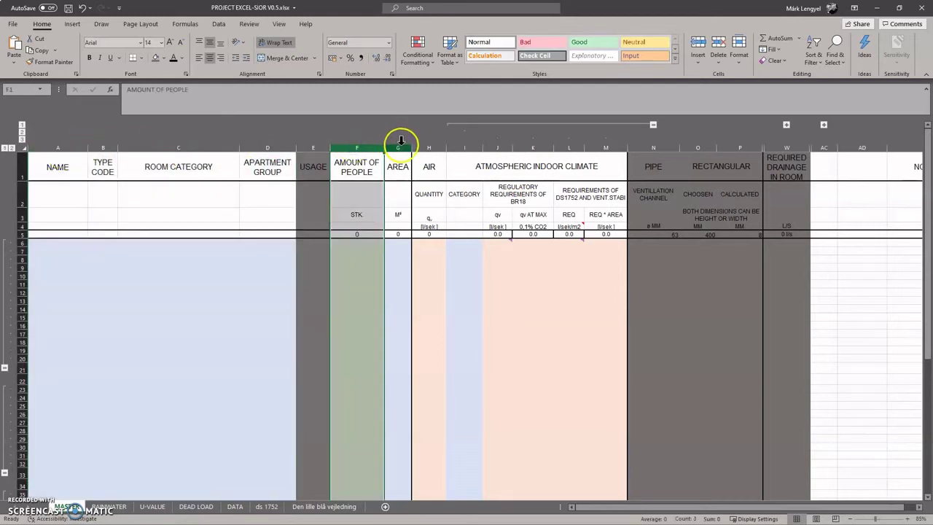
click(429, 148)
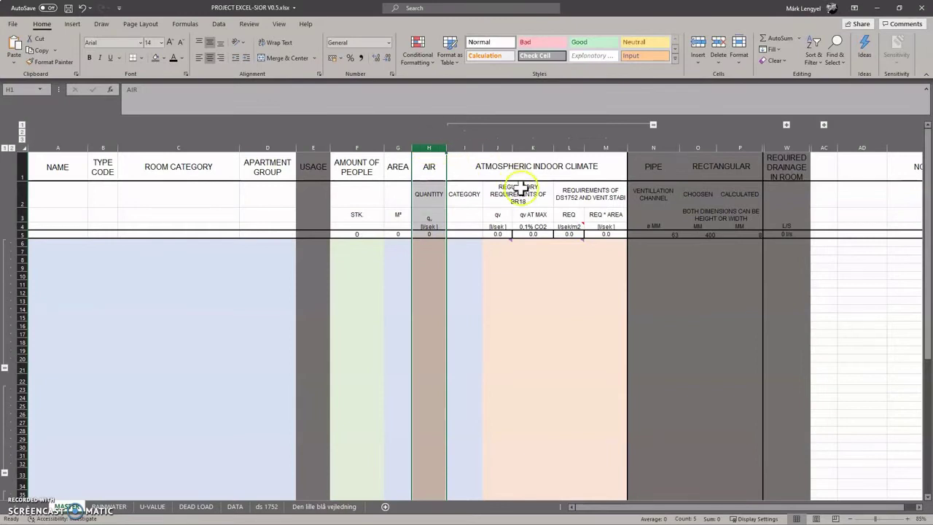
mouse_move(505, 242)
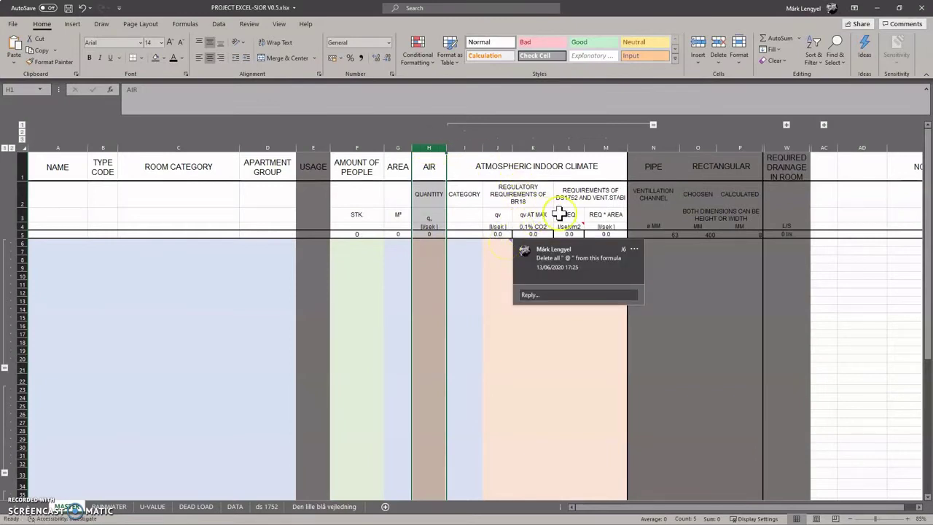
mouse_move(578, 241)
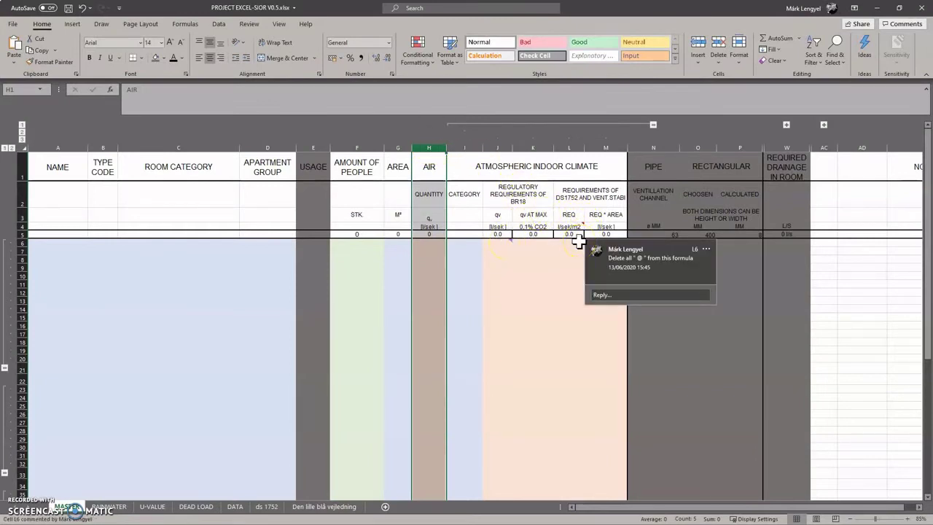
click(473, 266)
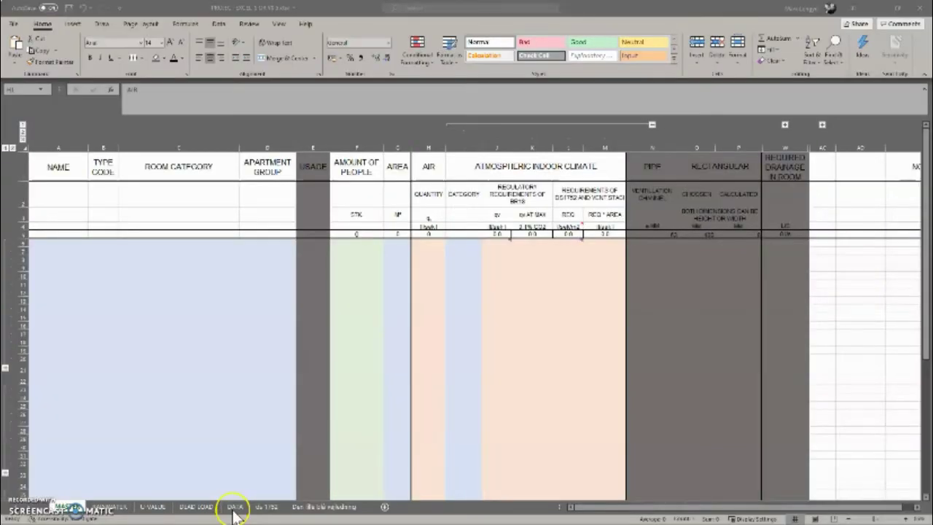
Examine the APARTMENTS and TOILET rows and their A, B and C categories in the DS1752 design criteria table on the DATA sheet
click(235, 508)
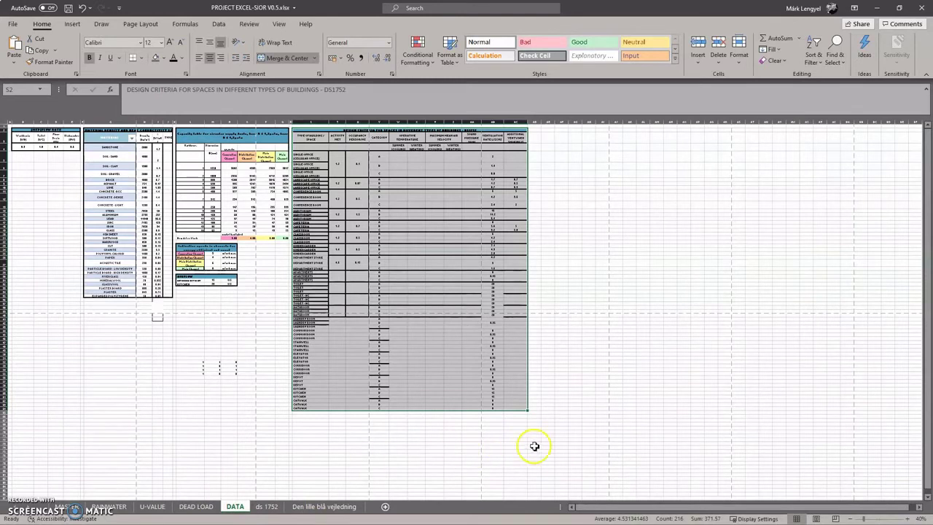
ctrl+scroll(339, 339, up, 4)
click(339, 339)
drag(339, 339, 884, 342)
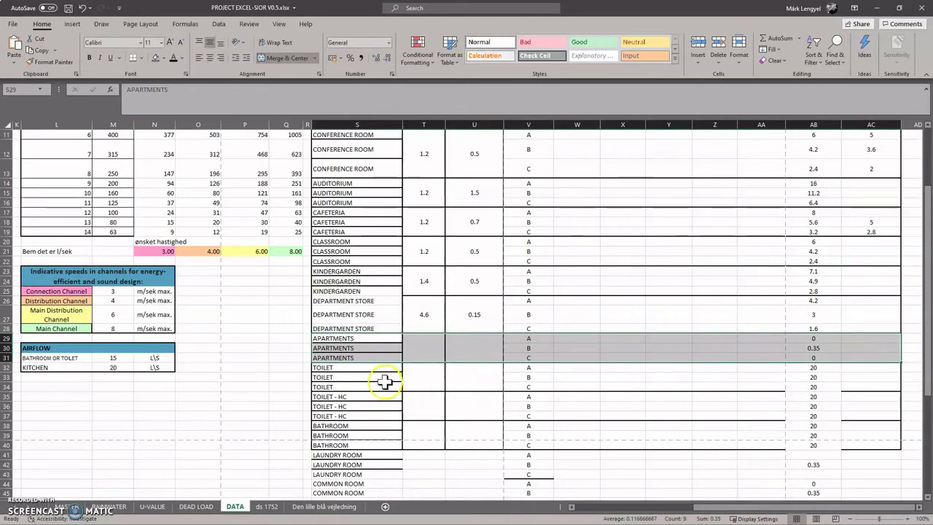
drag(366, 369, 365, 387)
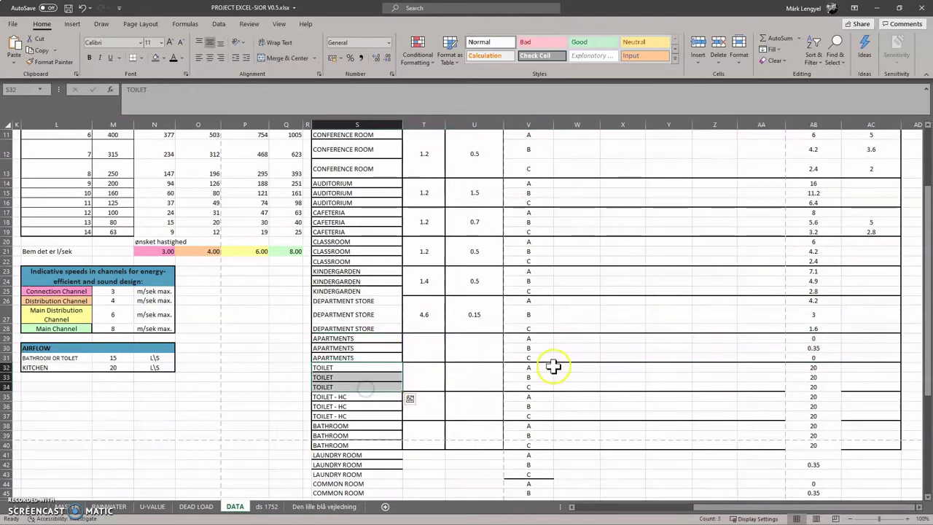
drag(546, 367, 543, 390)
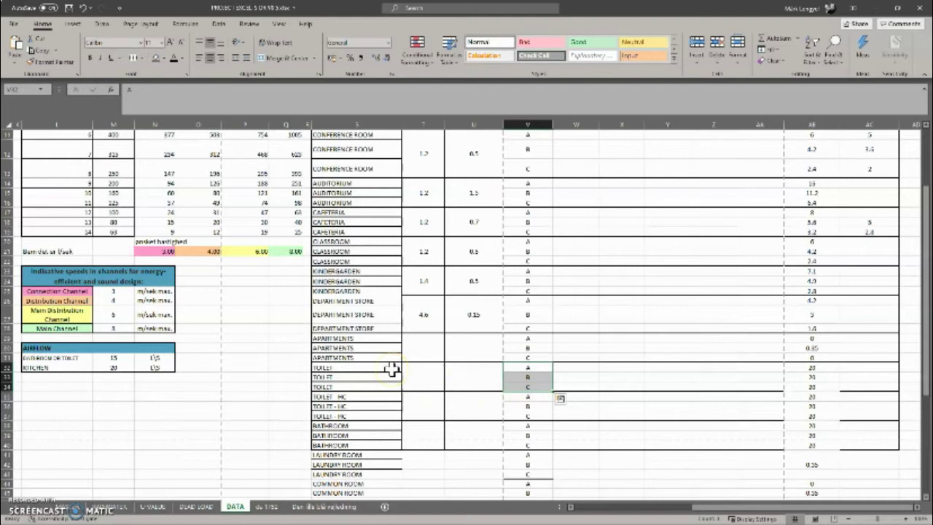
Switch to Revit and open the Rum skema schedule of the Final Assignment project
key(alt+Tab)
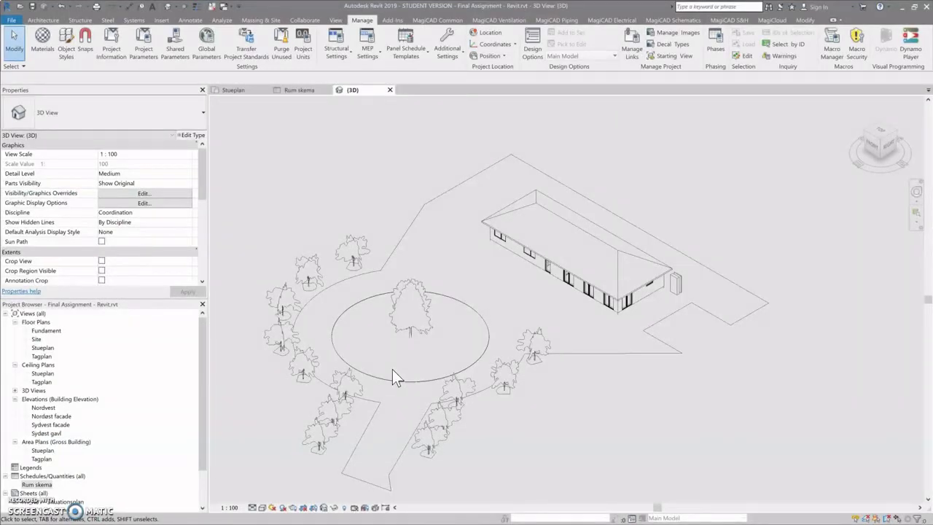
click(204, 369)
scroll(172, 375, down, 2)
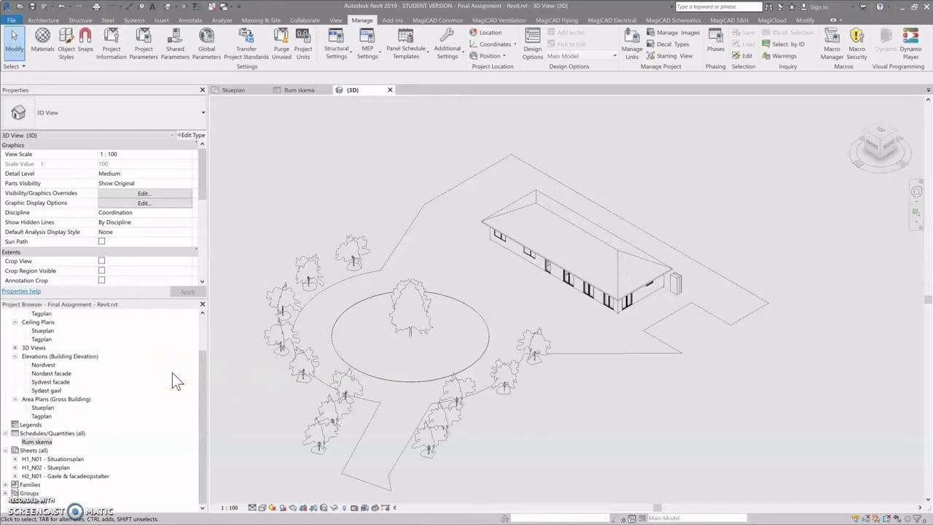
click(53, 434)
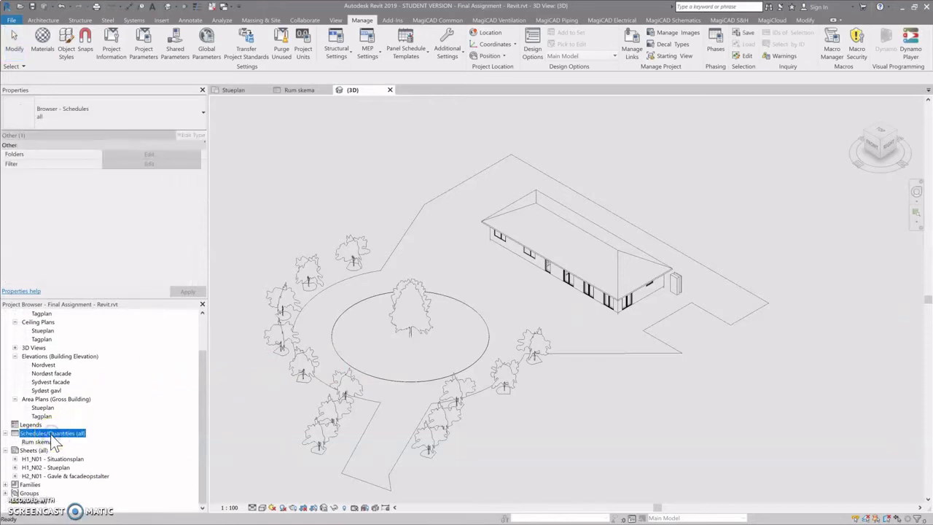
double_click(36, 442)
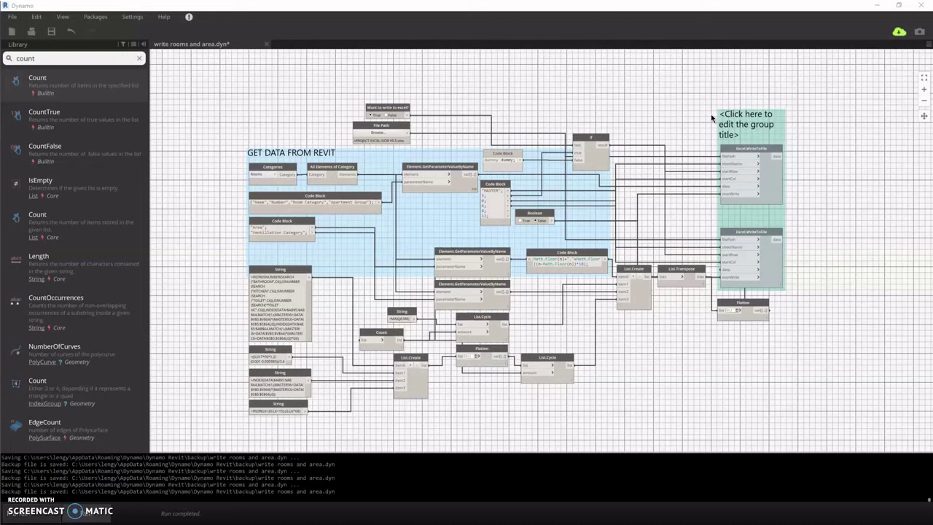
Choose Rooms as the category in the Categories node of the "write rooms and area" Dynamo graph
click(276, 182)
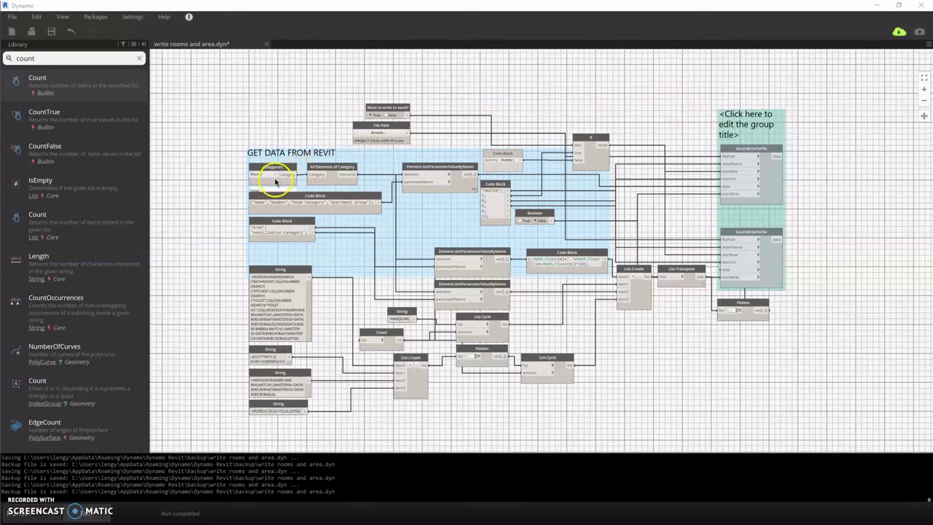
click(275, 178)
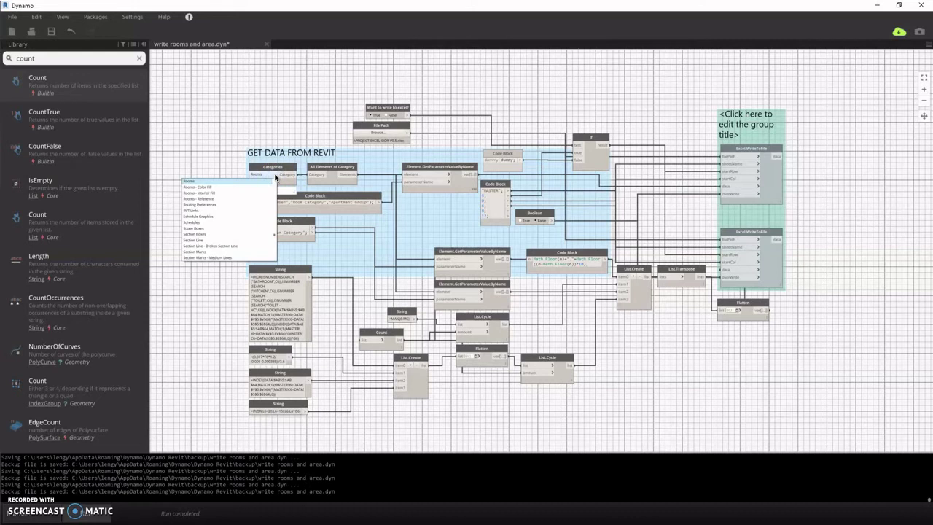
click(216, 184)
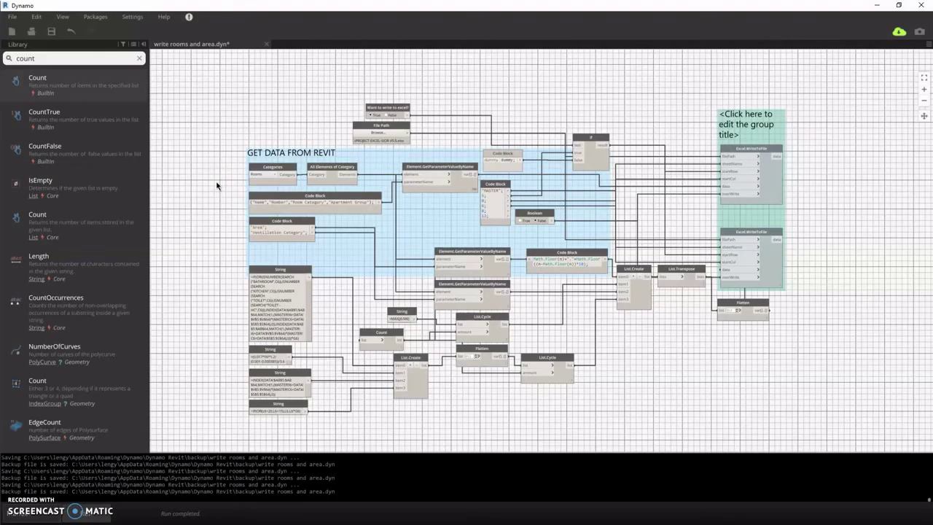
click(228, 192)
Examine the parameter name code blocks, the GetParameterValueByName nodes, the "Want to write to excel?" toggle and the File Path node
mouse_move(264, 202)
mouse_move(452, 185)
mouse_move(473, 201)
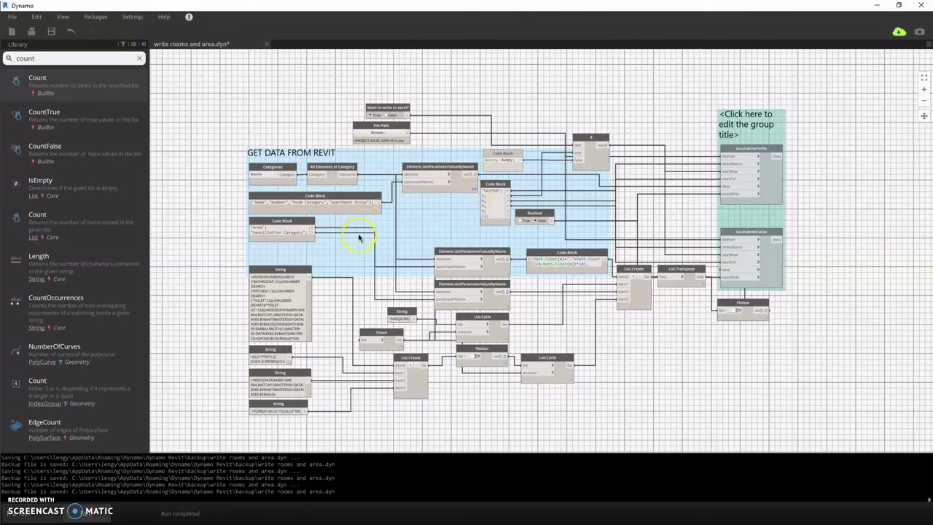
mouse_move(298, 240)
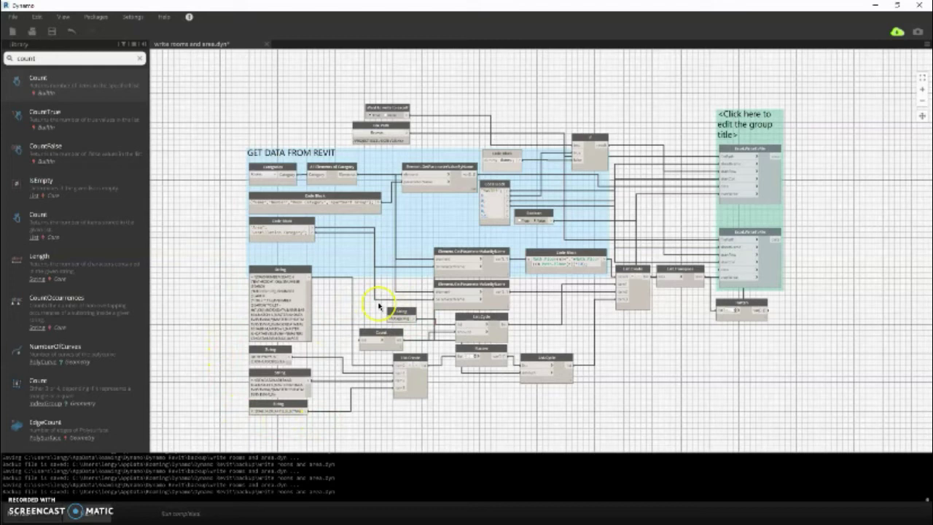
scroll(378, 104, up, 5)
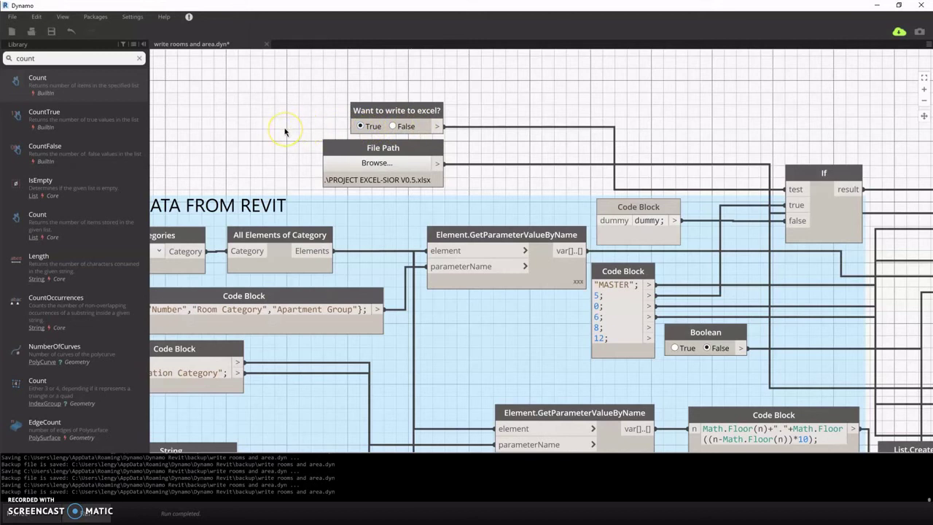
scroll(285, 132, down, 3)
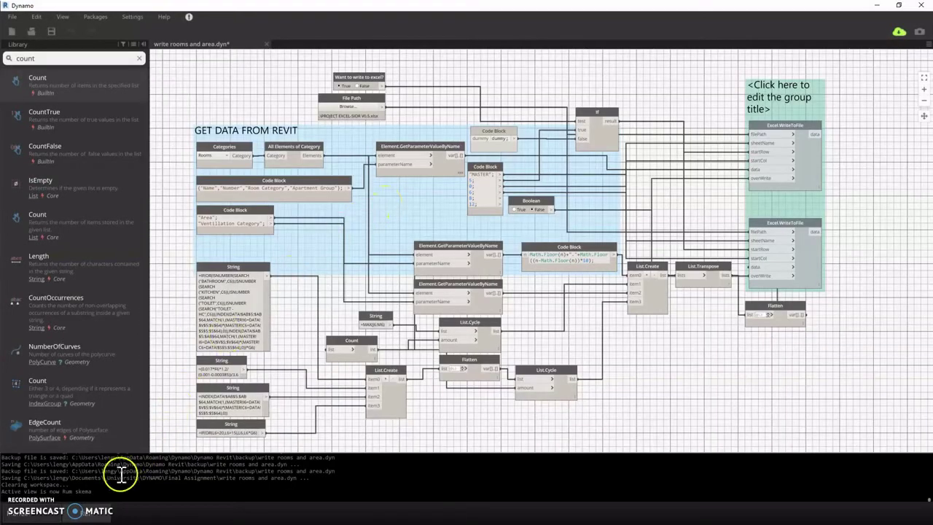
Run the graph to write the room data to Excel, and review the MASTER sheet from its first cell
click(102, 513)
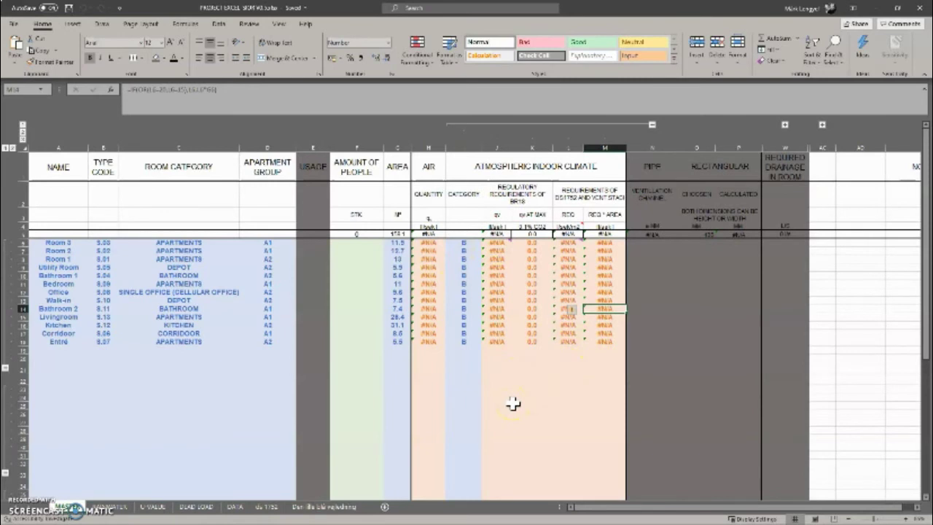
key(ctrl+Home)
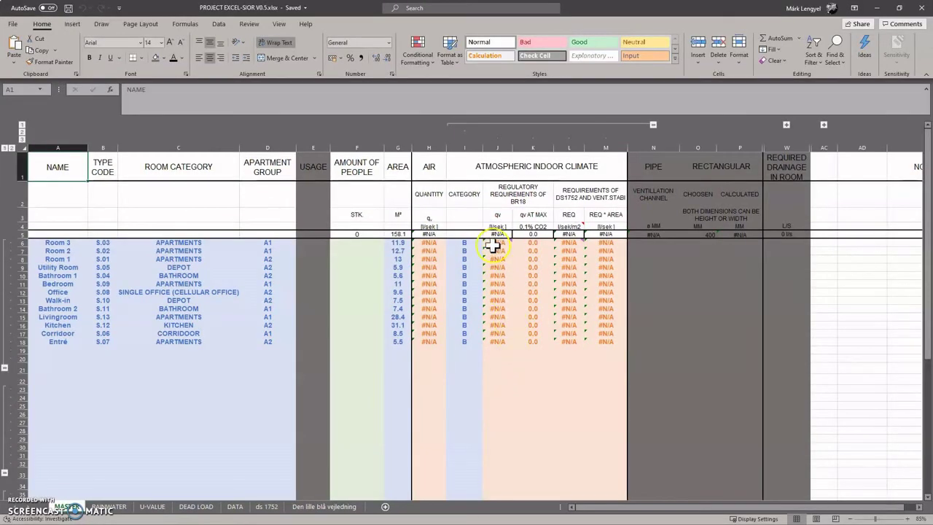
mouse_move(494, 245)
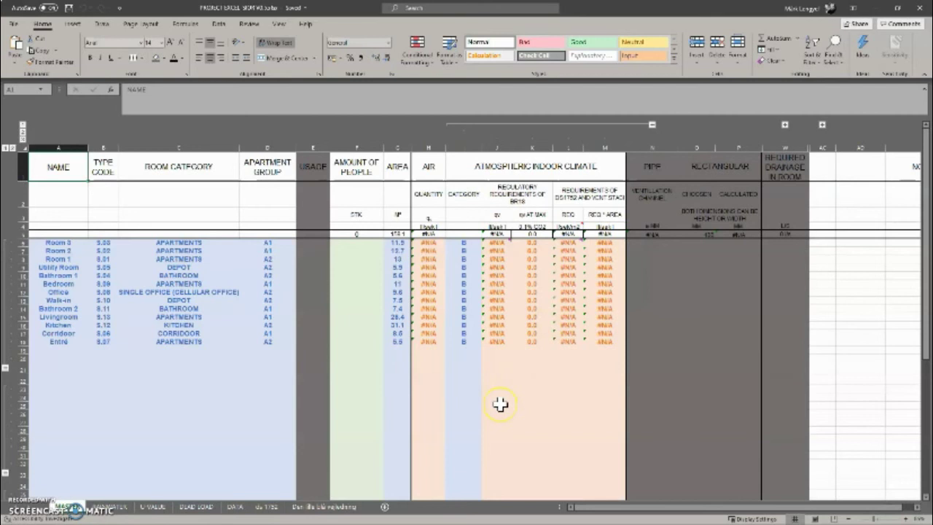
Delete all four @ signs before the DATA references in the qv formula of cell J6 and commit the formula
click(500, 246)
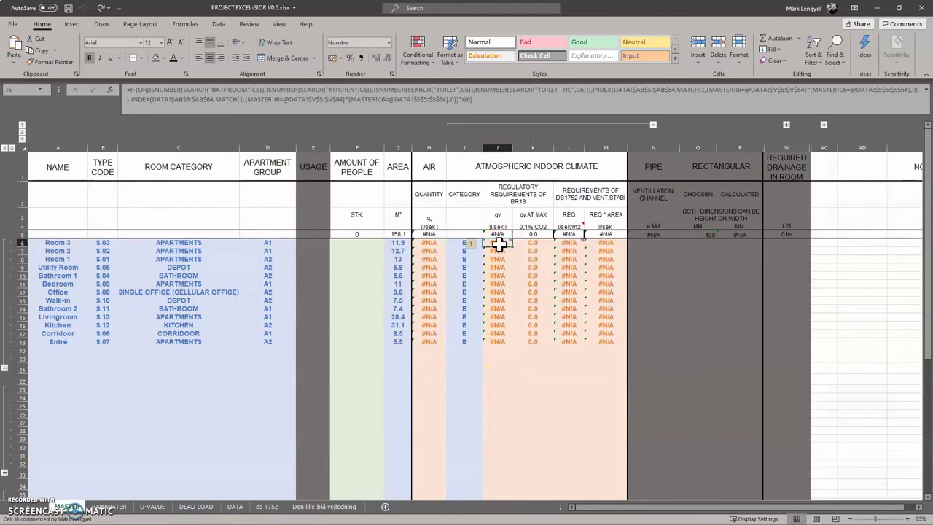
click(392, 100)
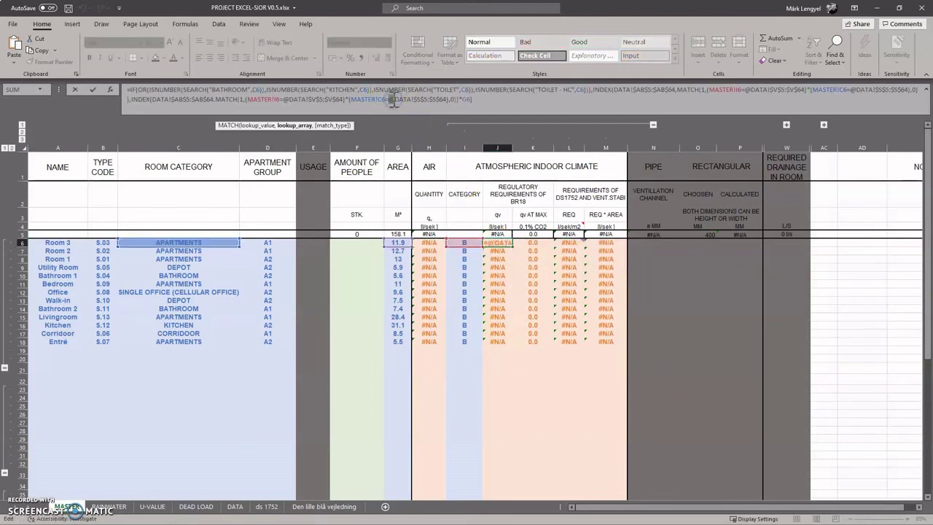
click(285, 100)
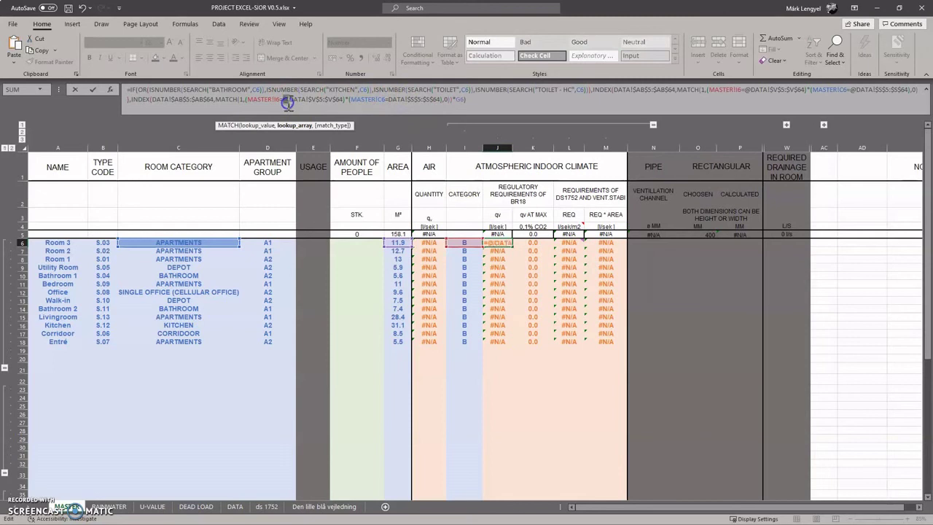
key(BackSpace)
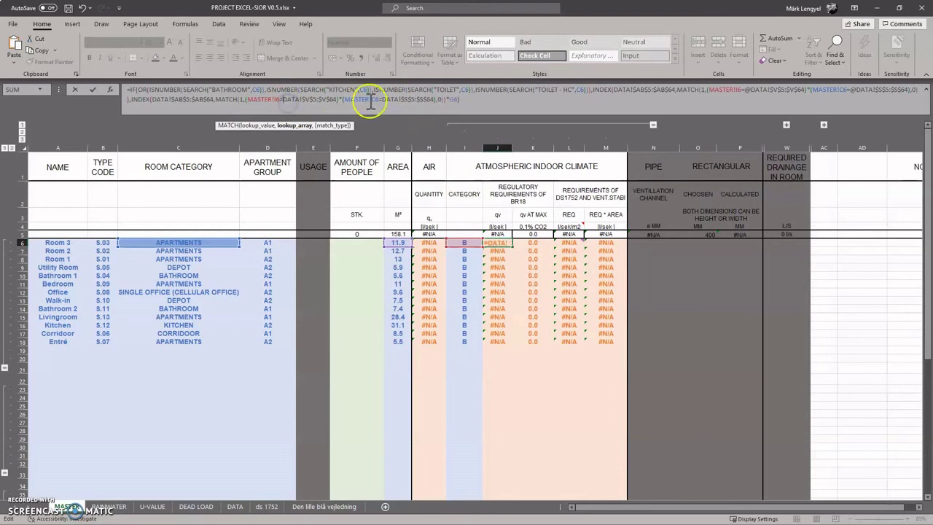
click(748, 89)
key(BackSpace)
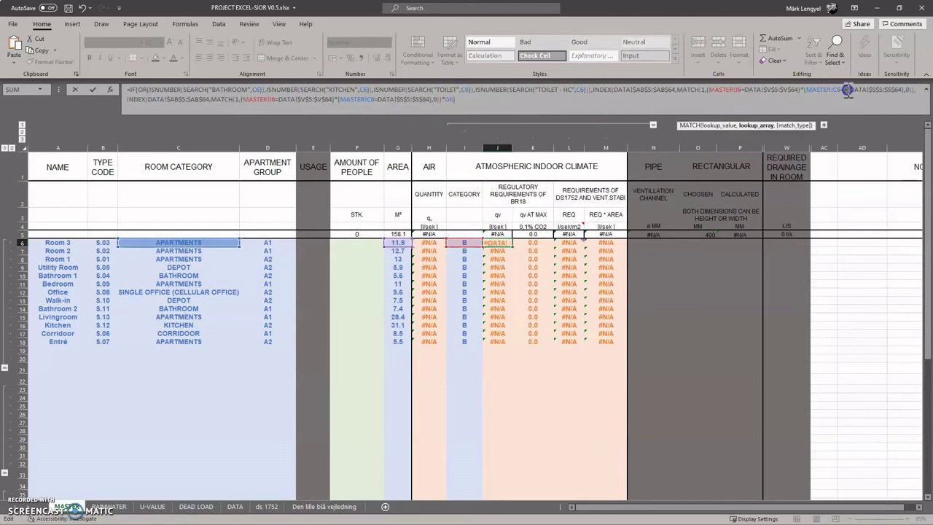
click(846, 89)
key(BackSpace)
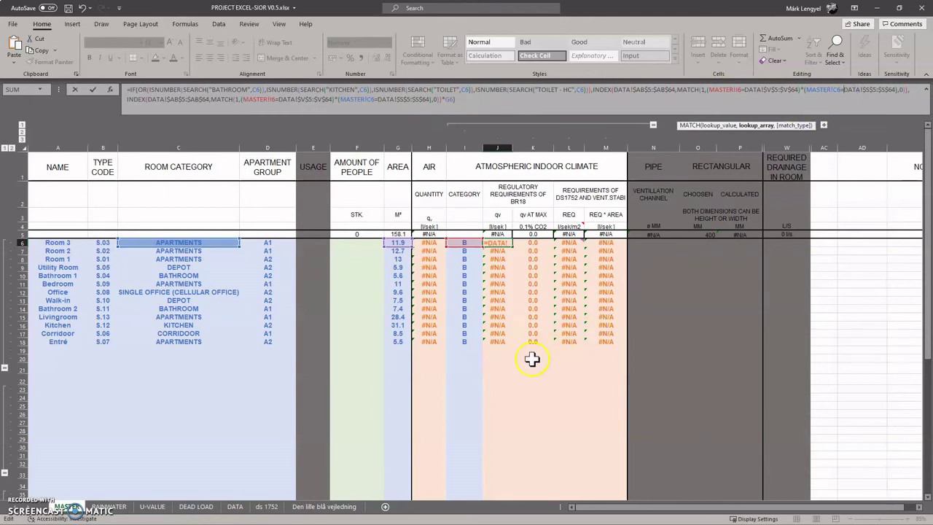
key(Return)
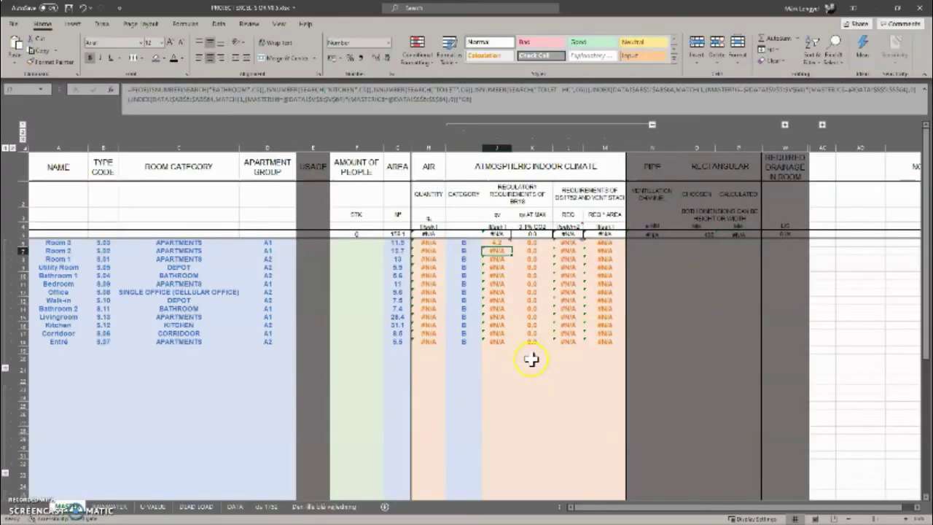
Try filling the REQ * AREA formula of cell M6 down to row 18, and undo the fill
click(621, 243)
key(ctrl+shift+Down)
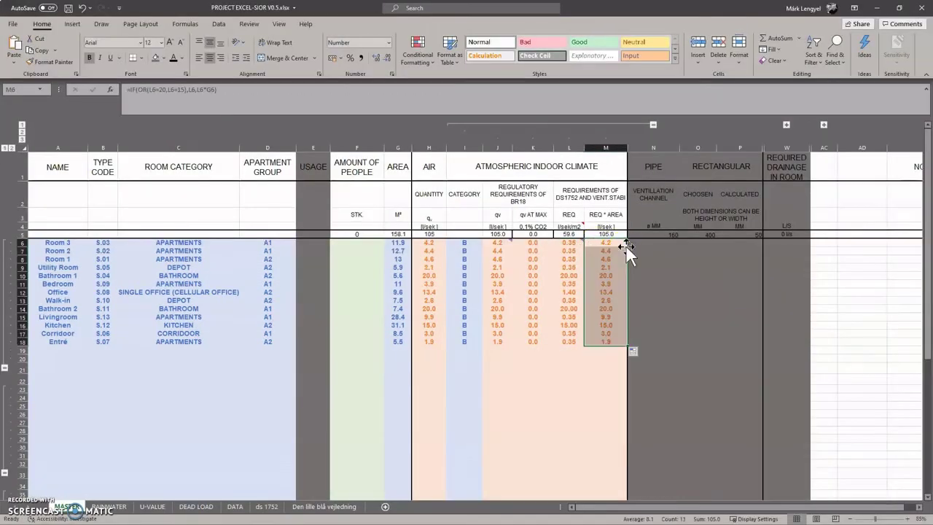
key(ctrl+z)
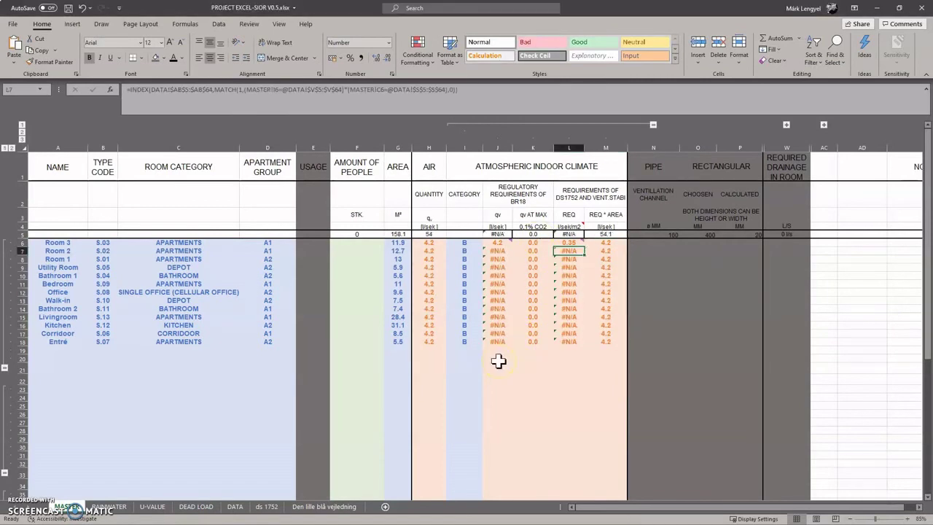
Examine the MAX formulas in air quantity cells H6 and H9, comparing the cell range each one references
click(429, 243)
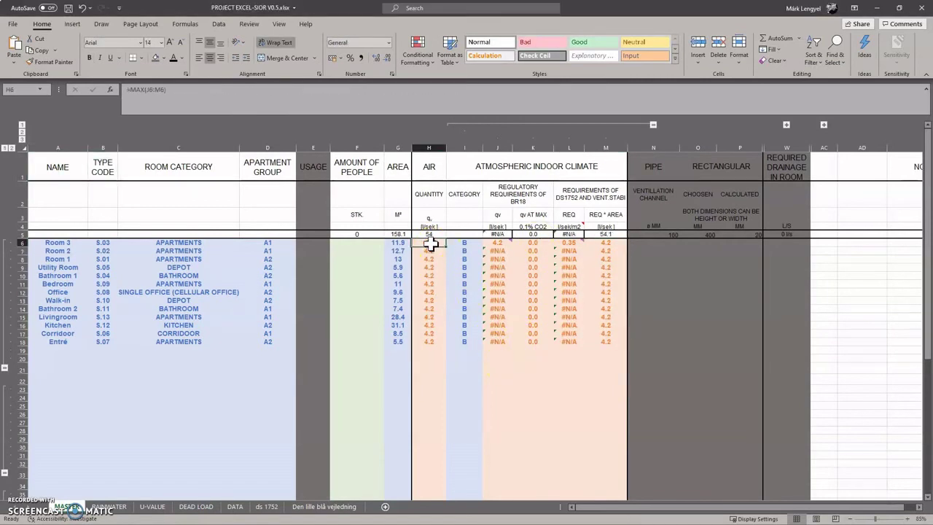
double_click(160, 88)
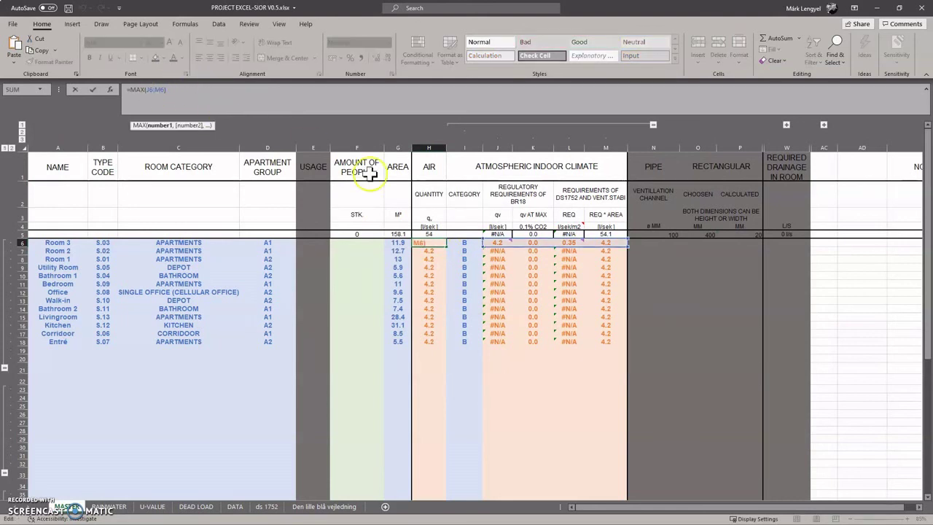
mouse_move(515, 243)
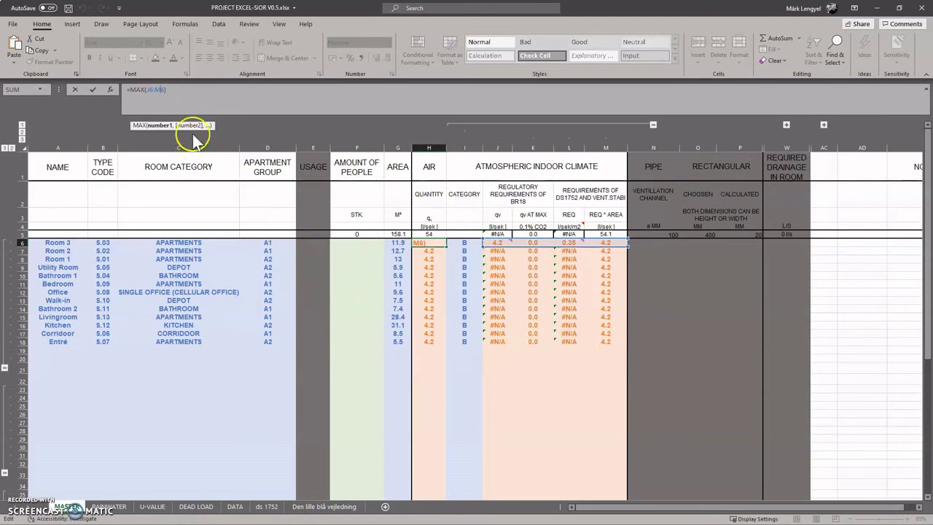
key(Return)
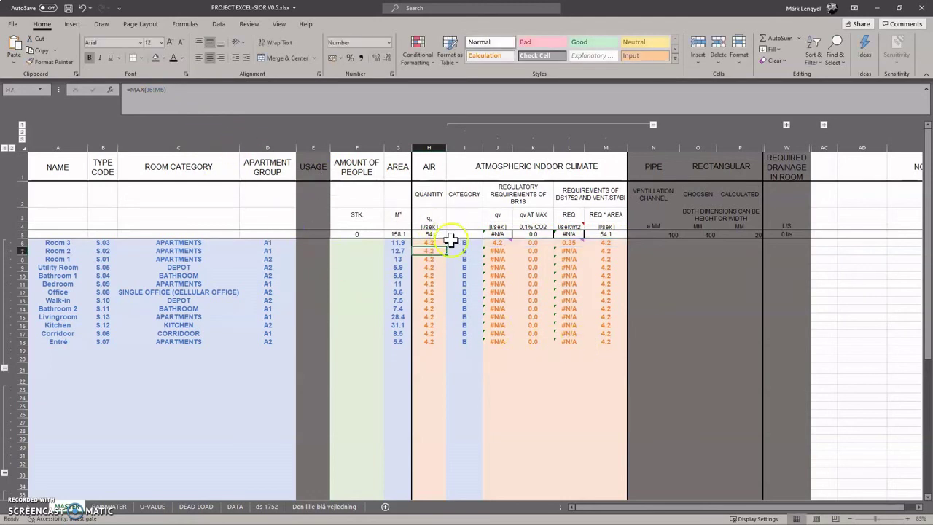
click(430, 267)
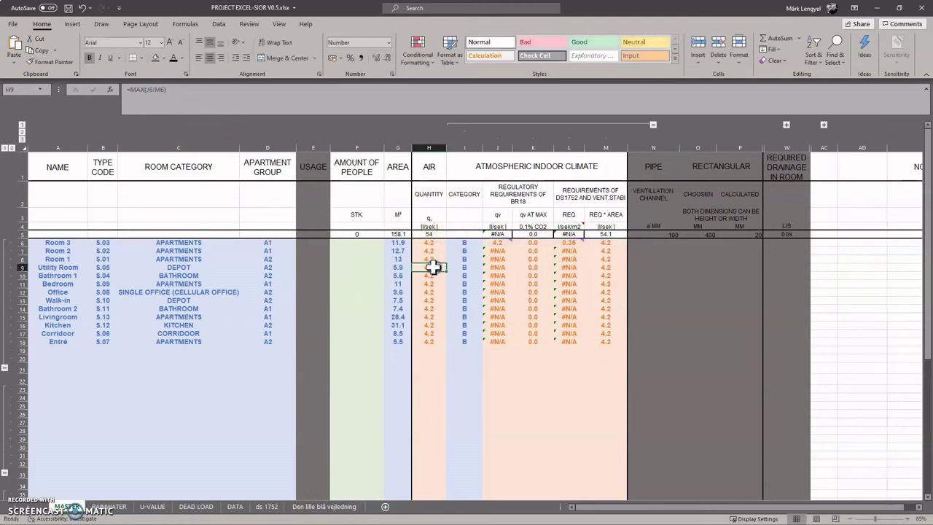
click(150, 89)
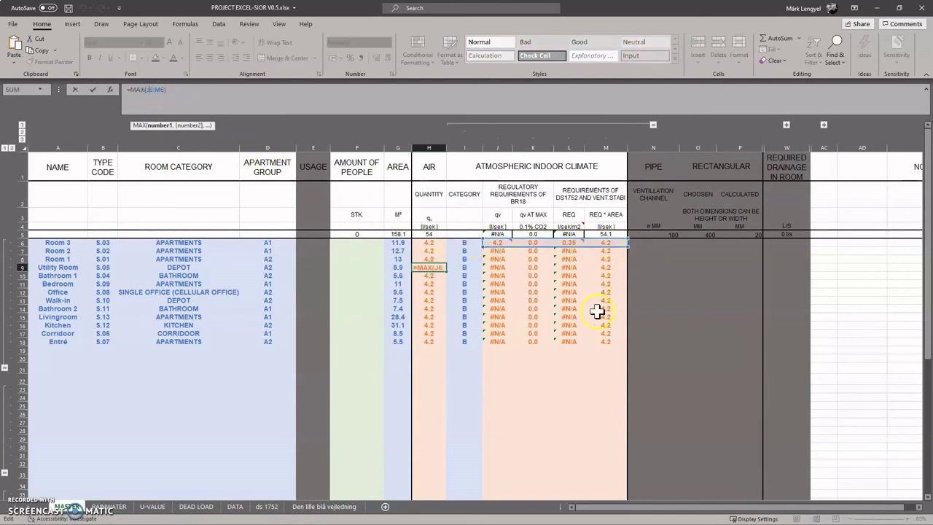
key(Return)
key(ctrl+Home)
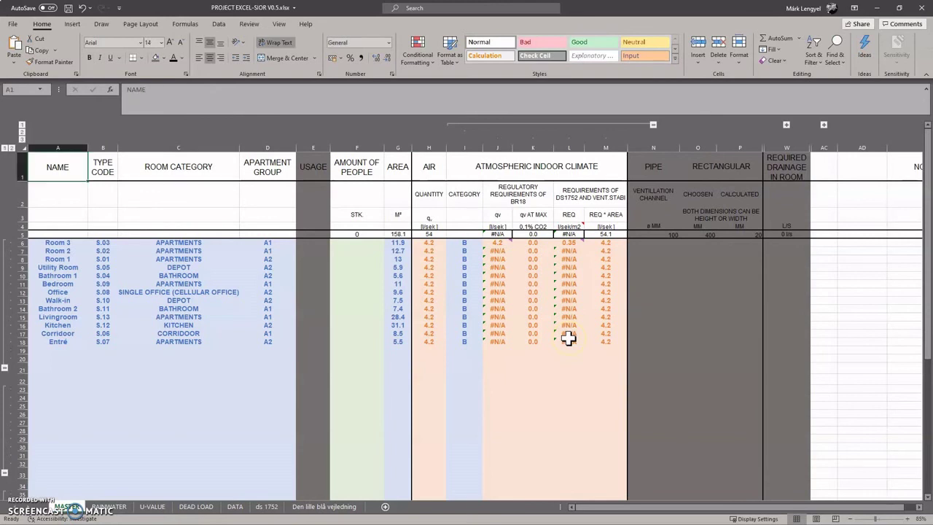
Fill the MAX formula of air quantity cell H6 down the column for all rooms through row 18
click(440, 244)
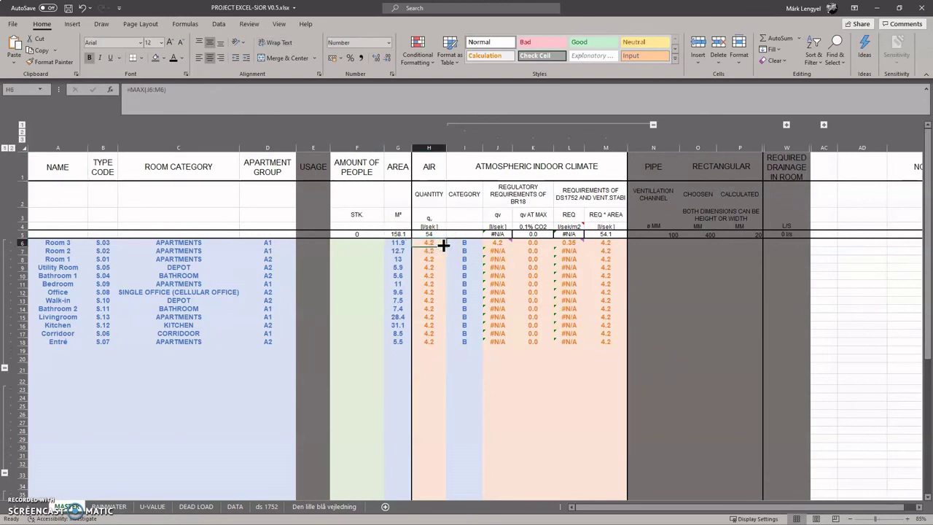
double_click(446, 247)
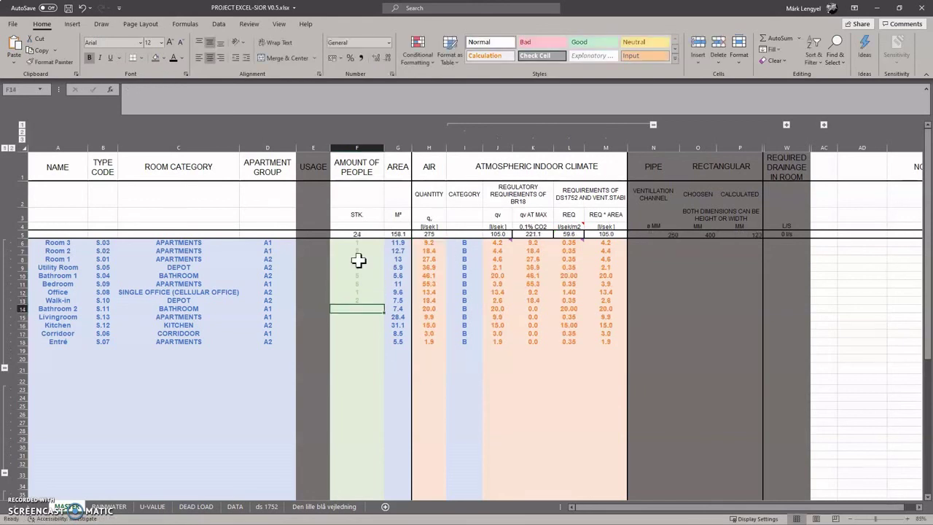
Enter people counts of 2, 1, 2, 1 and 2 for the rooms from Bathroom 2 to Entré in F14:F18
text(2 1 2 1 2)
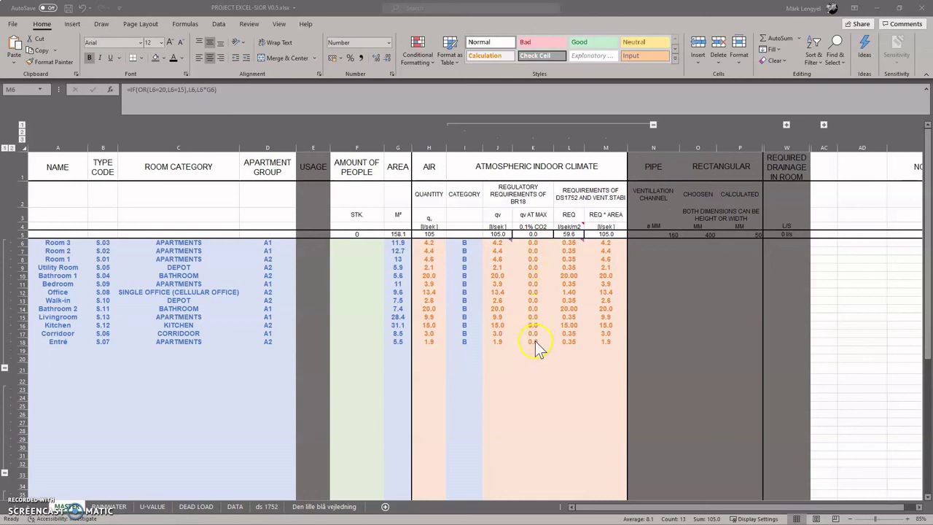
Examine the formula for qv at max 0.1% CO2 in cell K6 and the people-count cell it references
click(534, 242)
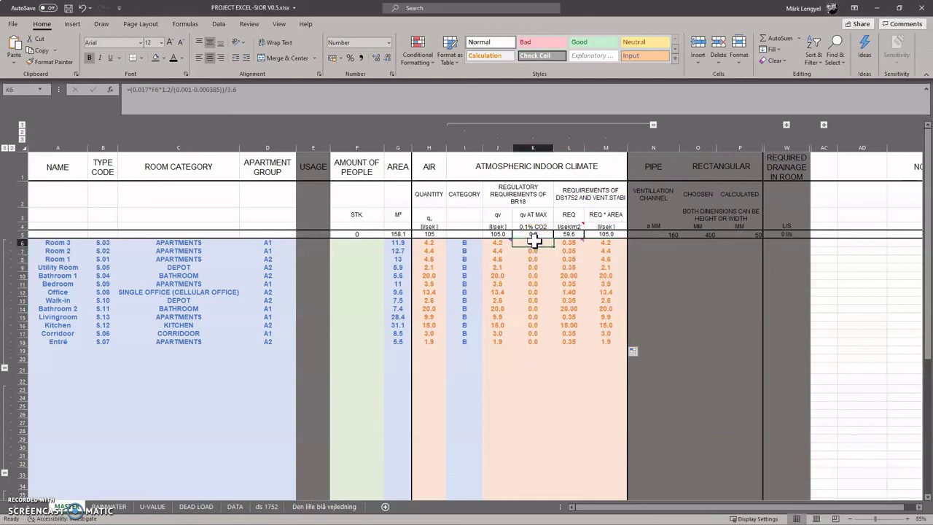
click(156, 90)
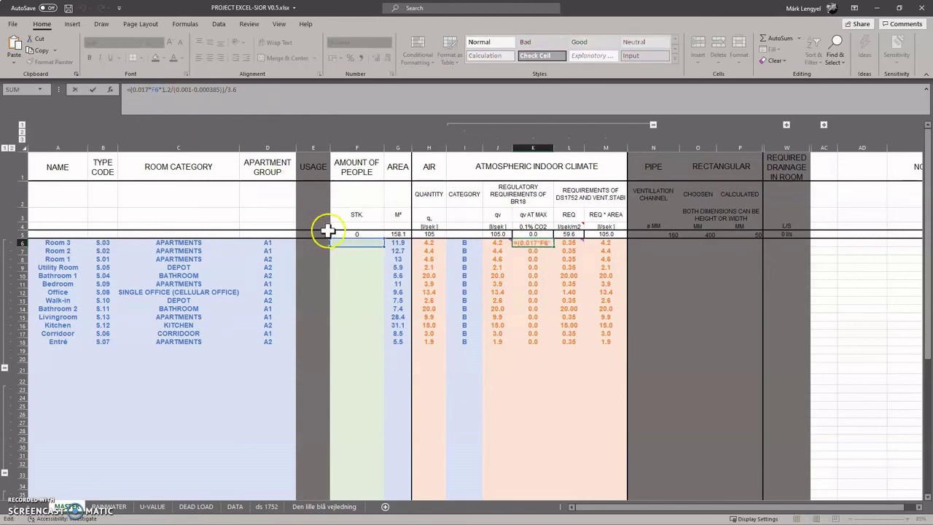